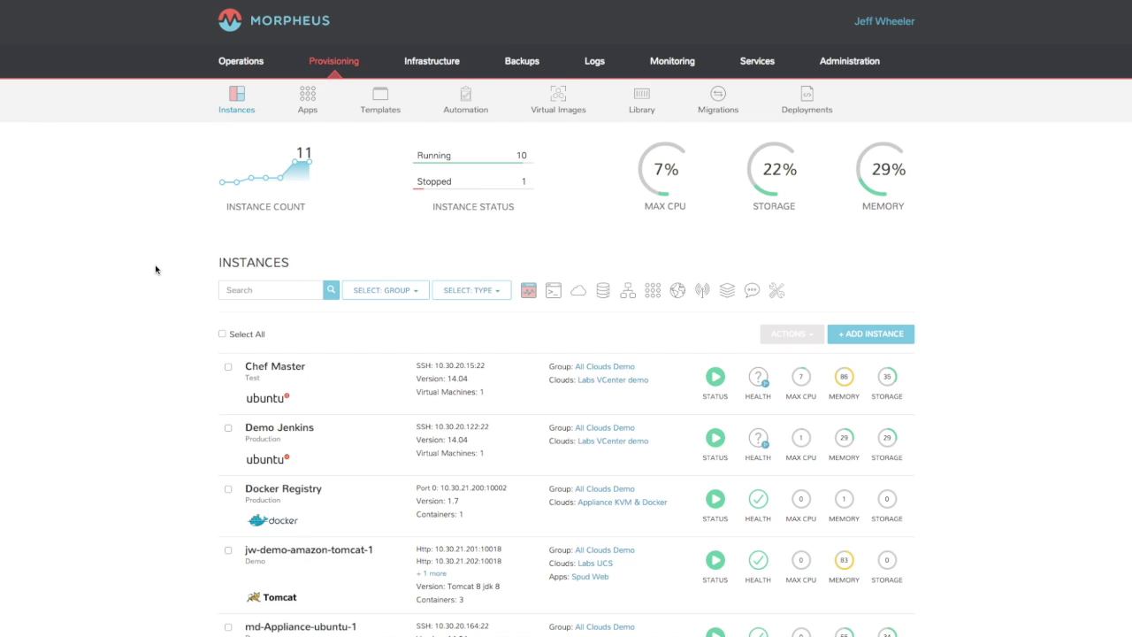
Step: Scroll the Instances list and open the mu-demo-vmware-mongo-1 instance
scroll(154, 295, down, 3)
click(352, 547)
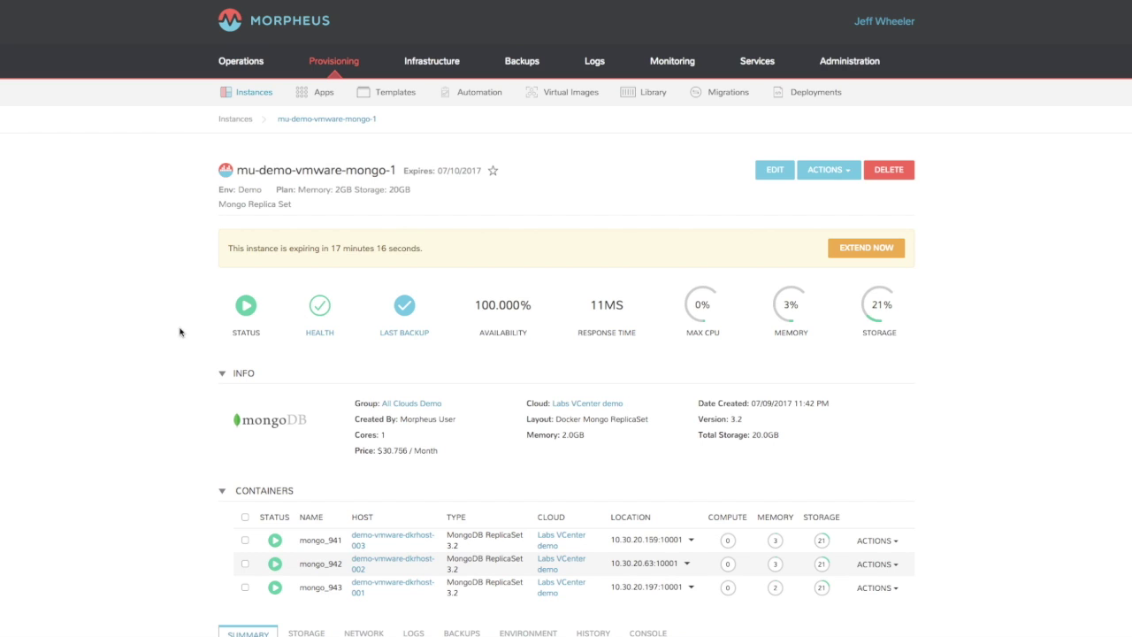
Step: Use EXTEND NOW to push the instance's expiry from 07/10/2017 to 07/17/2017
click(866, 250)
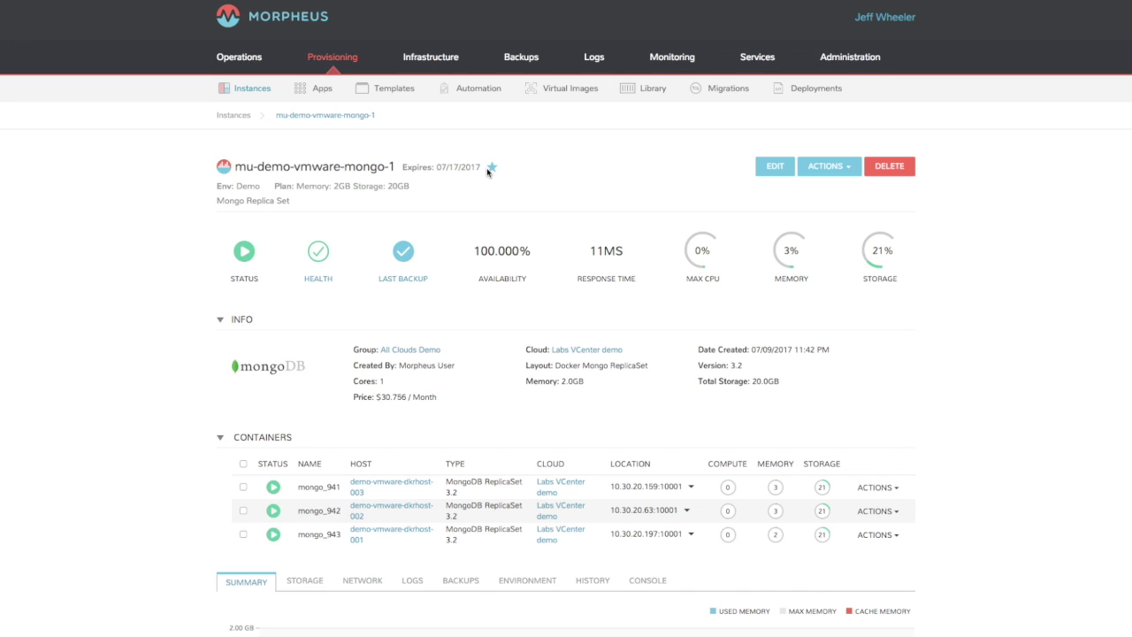
Step: Open the edit form showing description Mongo Replica Set, environment Demo, group All Clouds Demo
click(771, 168)
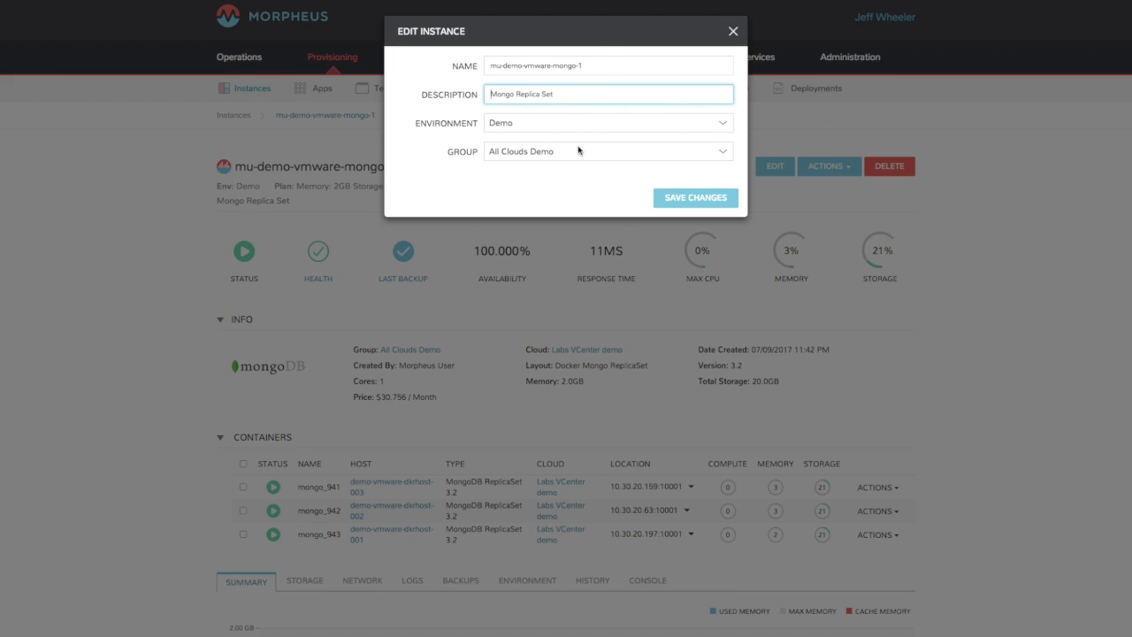
click(733, 31)
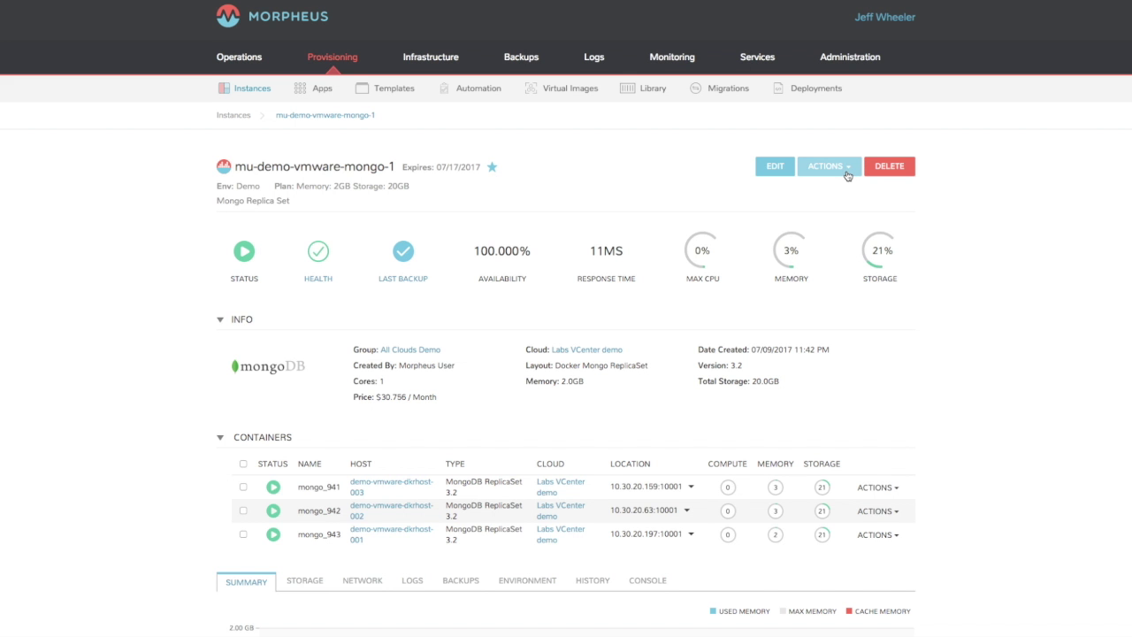
click(848, 175)
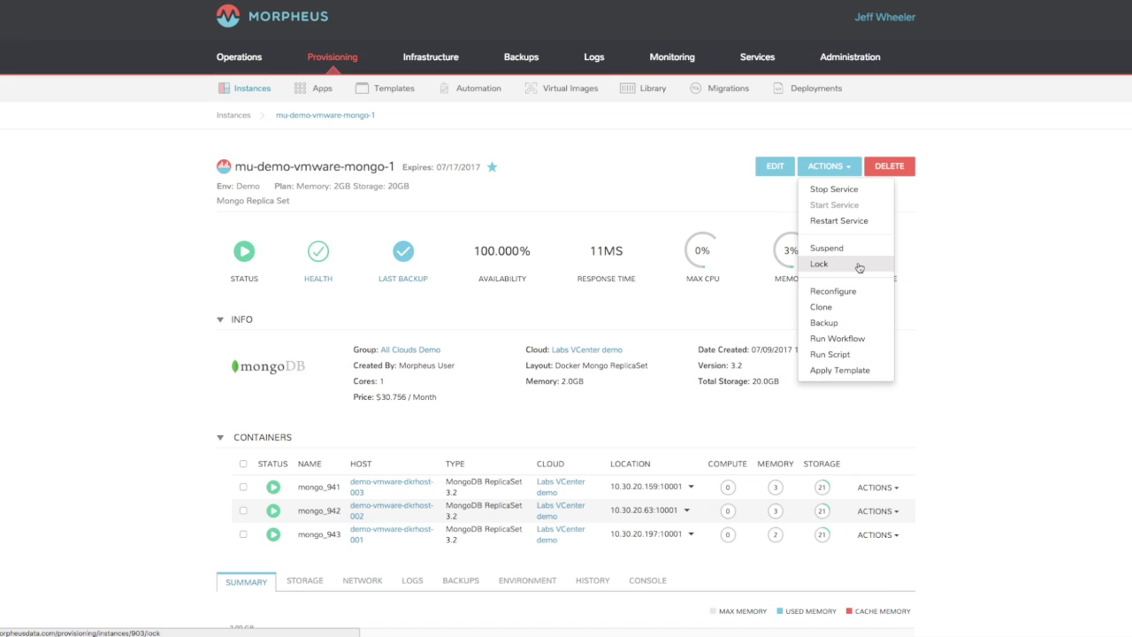
click(862, 265)
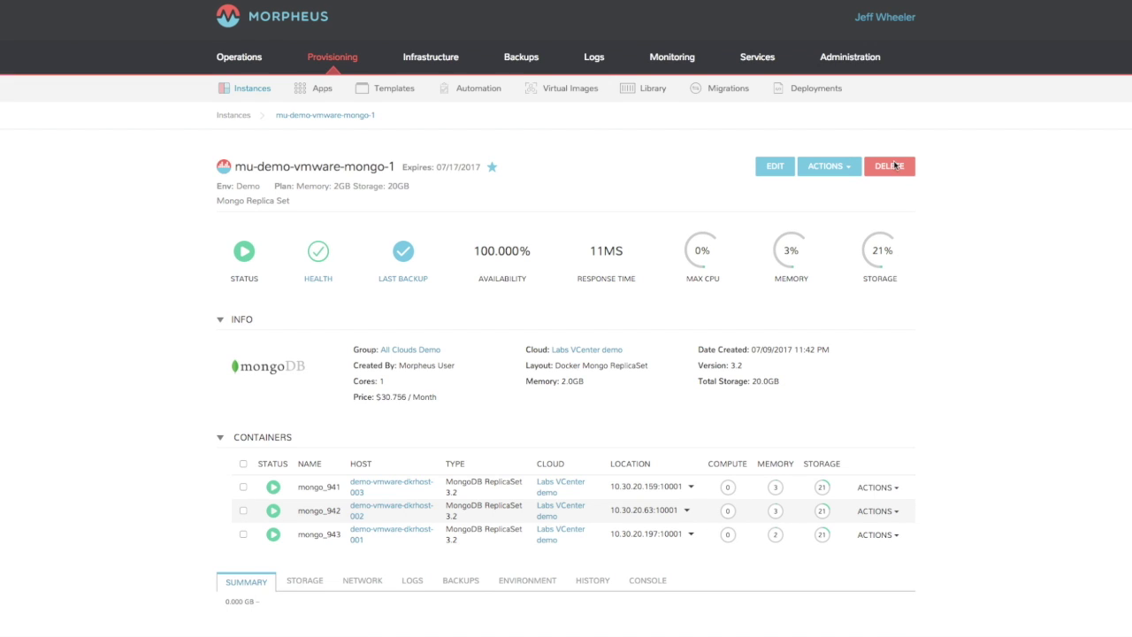
click(842, 173)
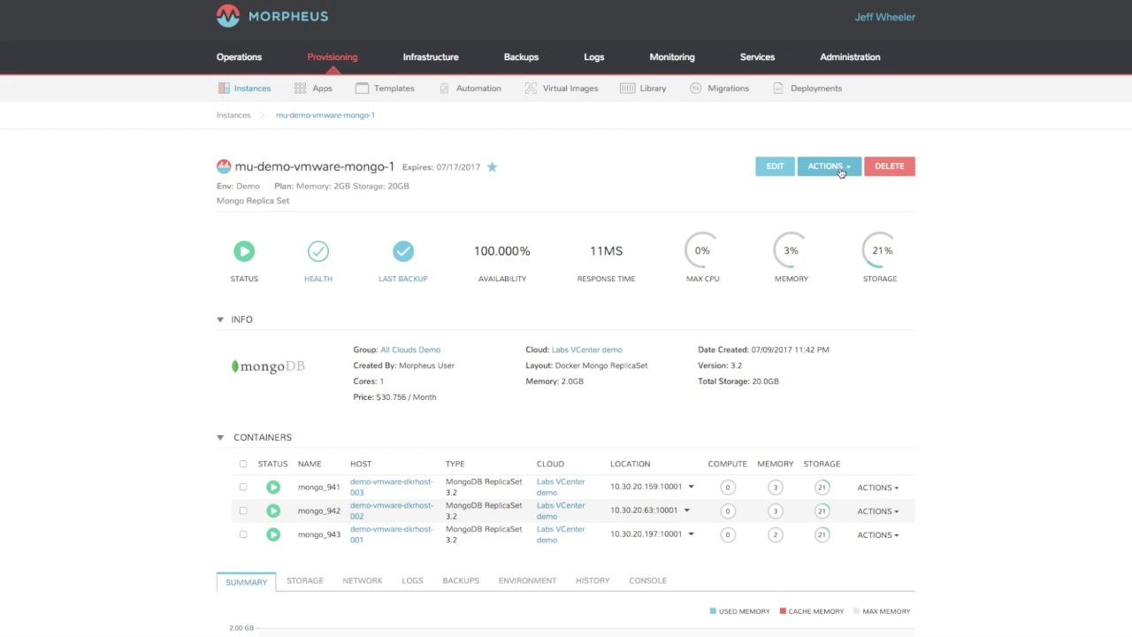
click(874, 264)
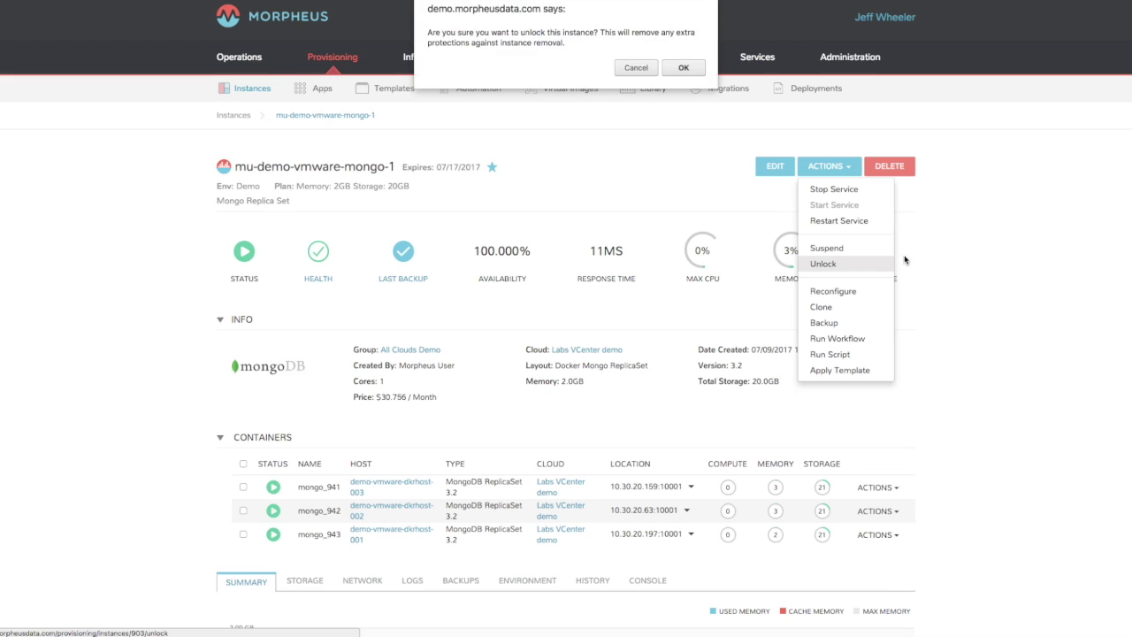
click(687, 71)
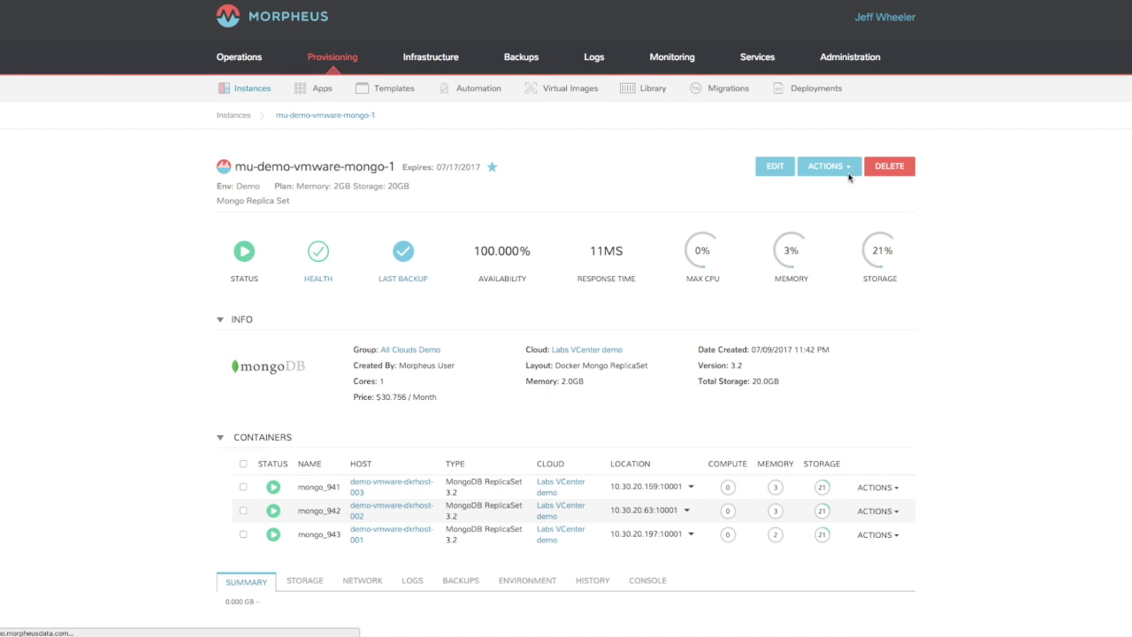
click(847, 173)
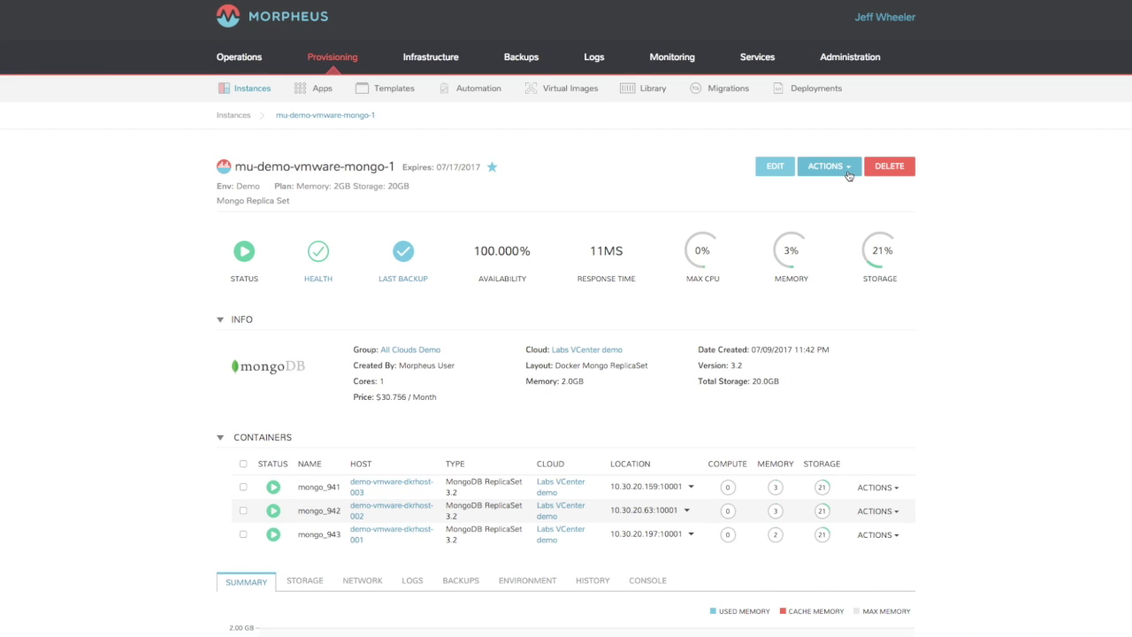
Step: Review the Reconfigure plan list, keep the 2GB memory / 20GB storage plan, and reopen Actions
click(850, 177)
click(868, 295)
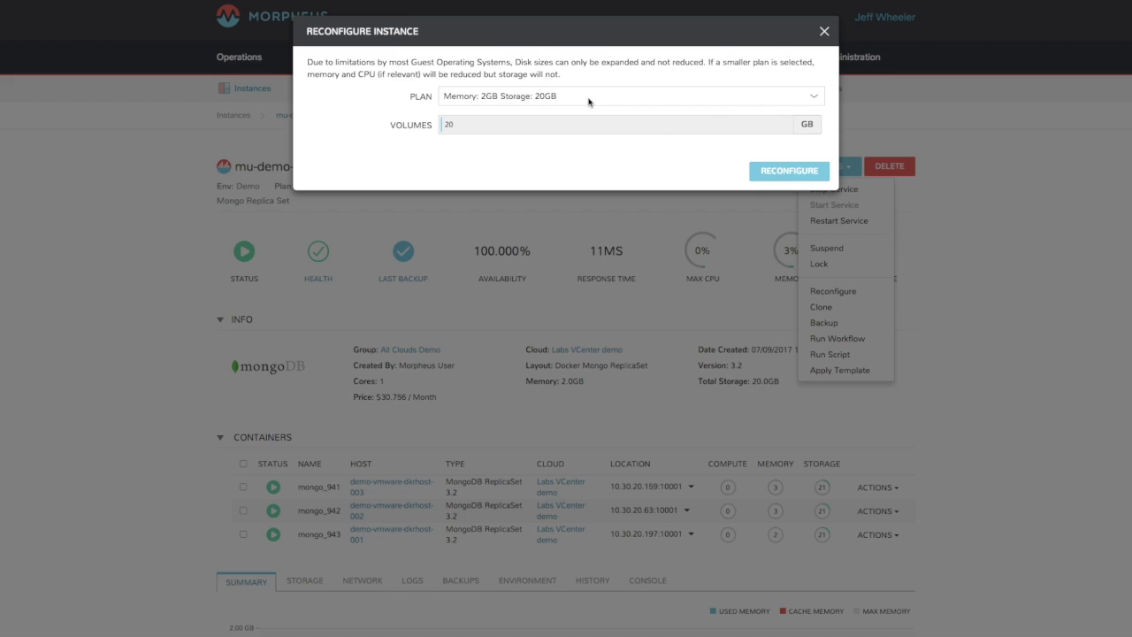
click(588, 102)
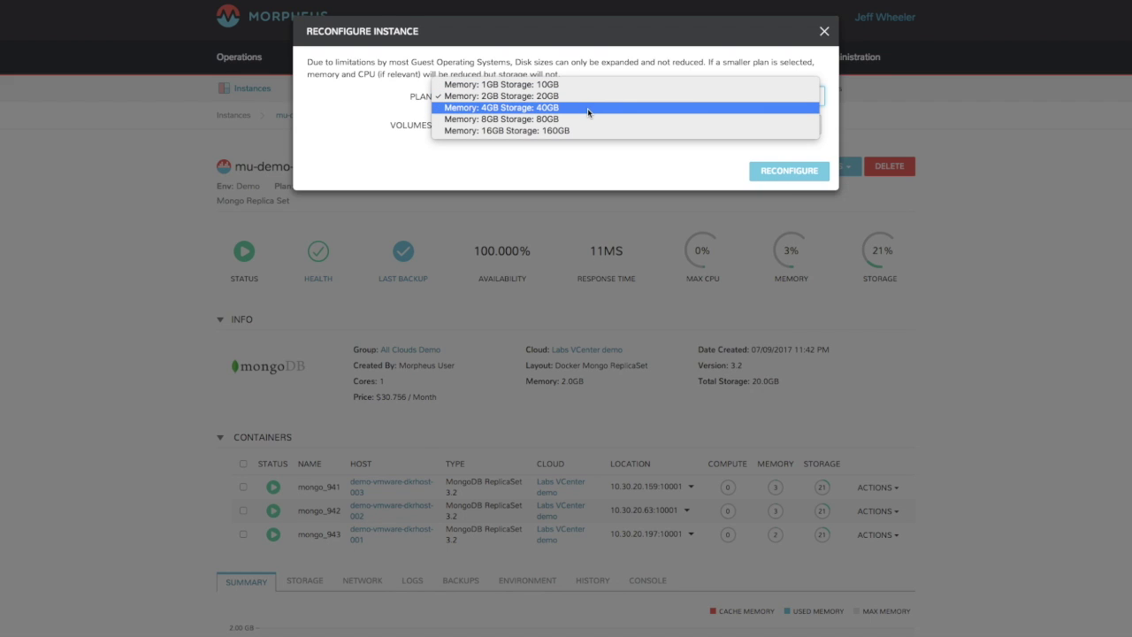
click(828, 38)
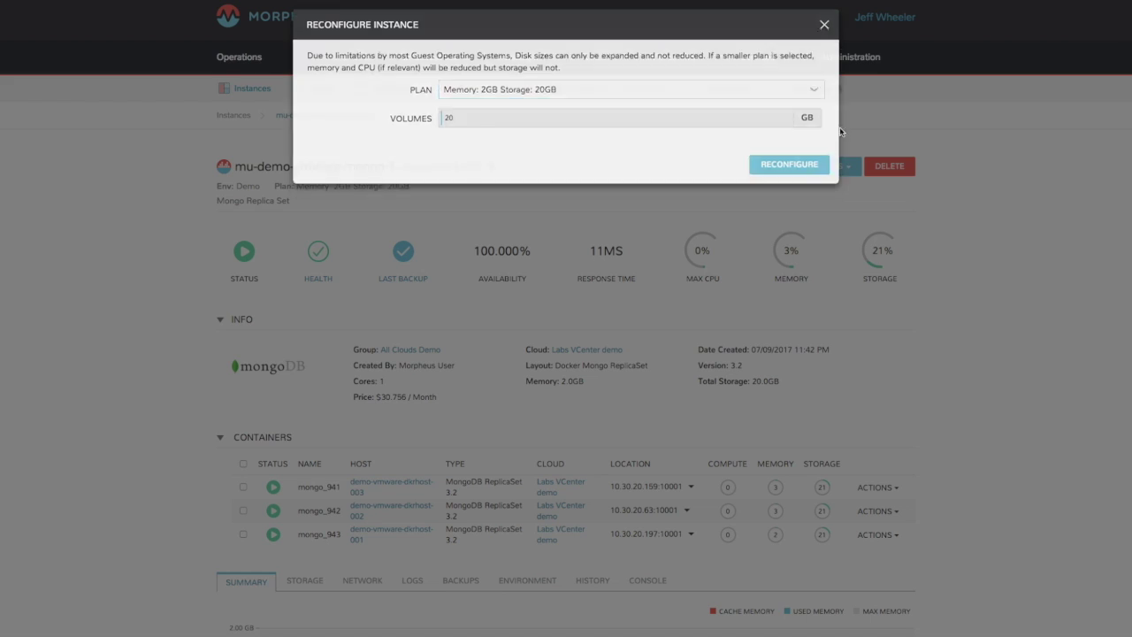
click(841, 131)
click(849, 168)
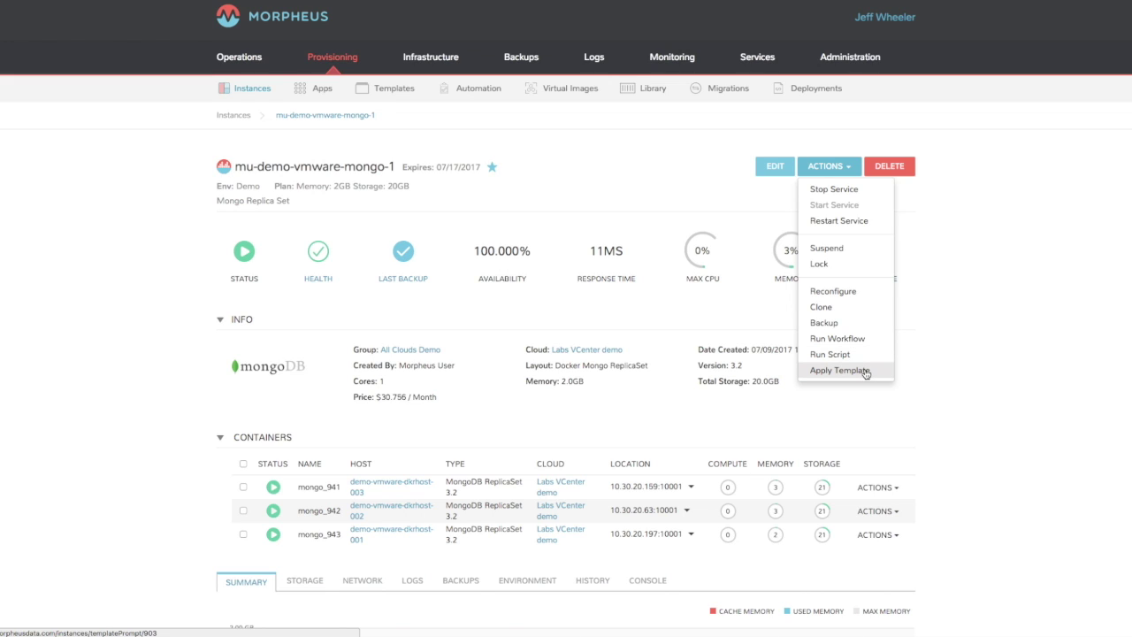
Step: Dismiss the Actions menu to show containers mongo_941, mongo_942 and mongo_943
click(973, 292)
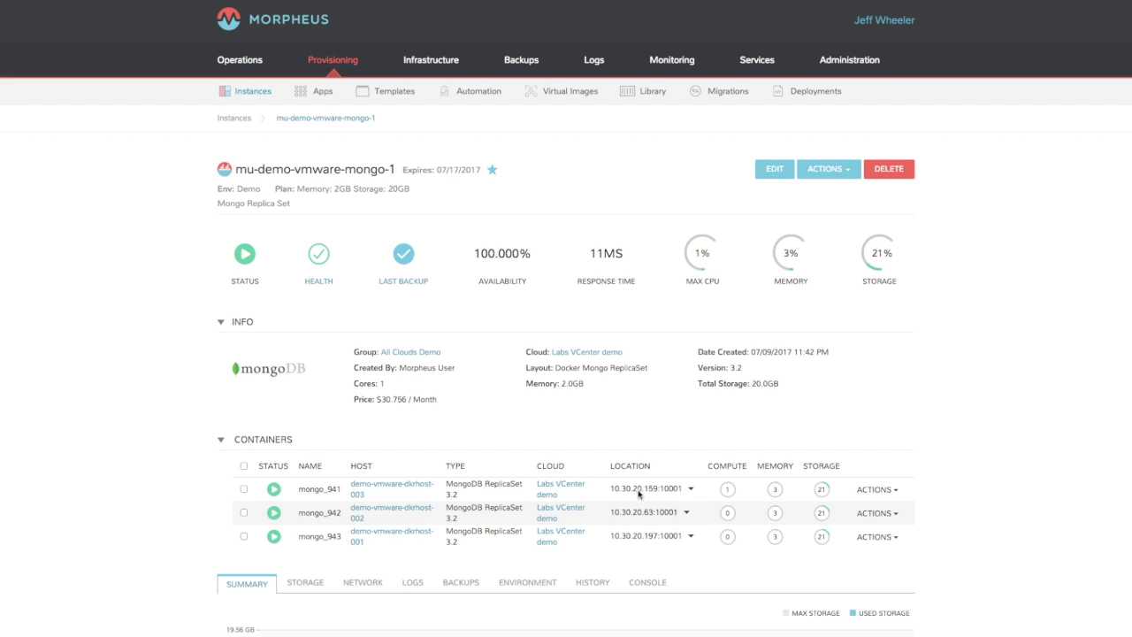
click(694, 491)
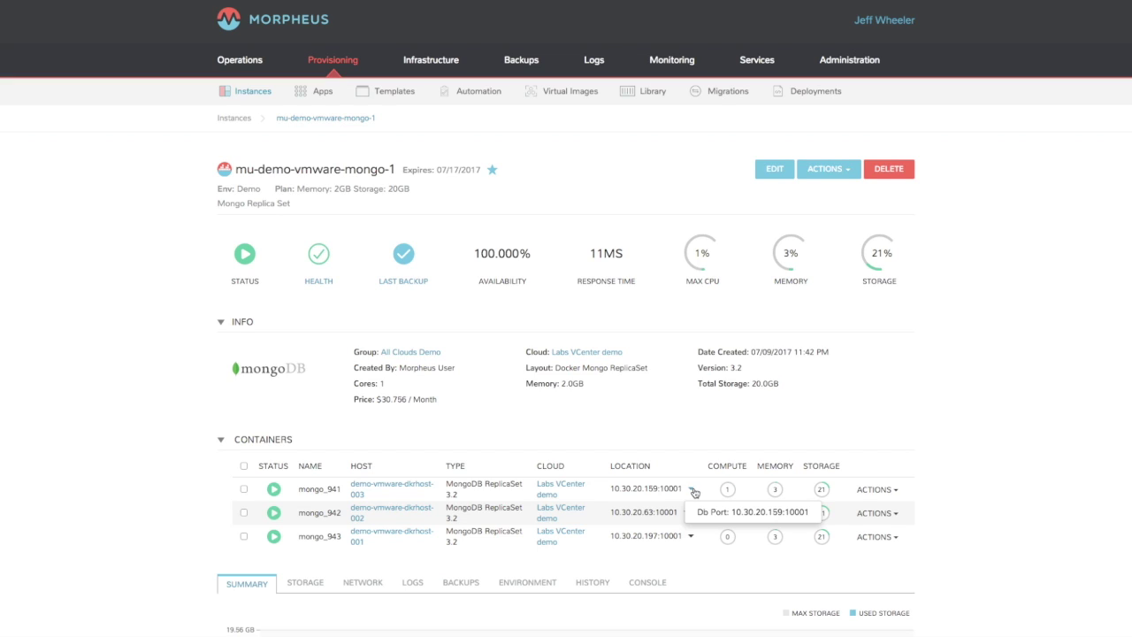
click(706, 485)
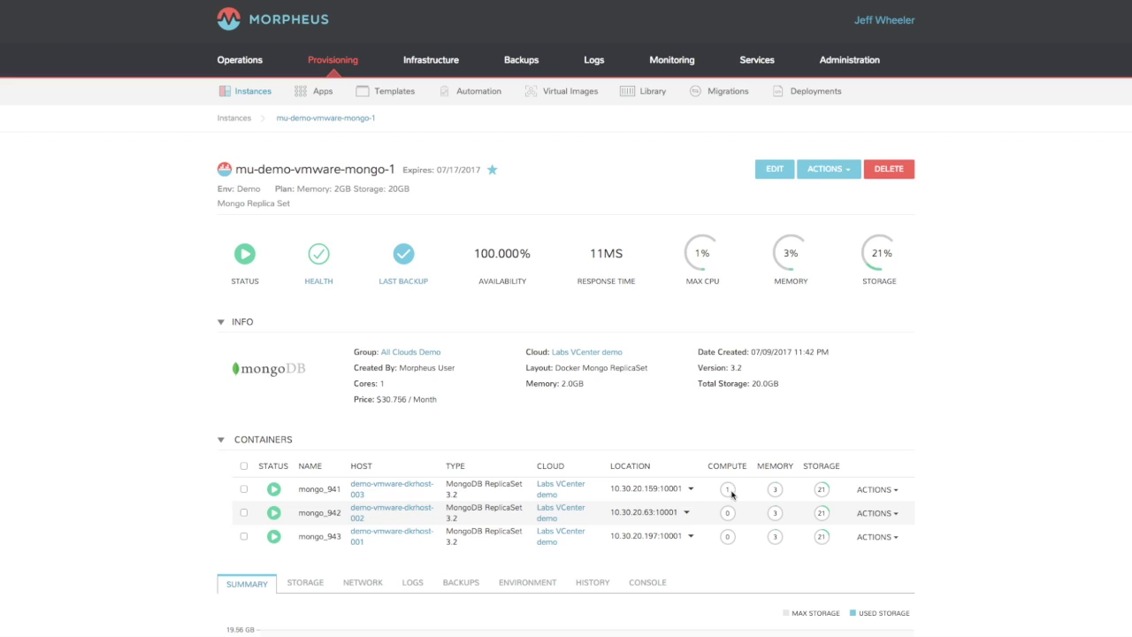
mouse_move(732, 495)
click(867, 492)
click(869, 493)
scroll(196, 438, down, 3)
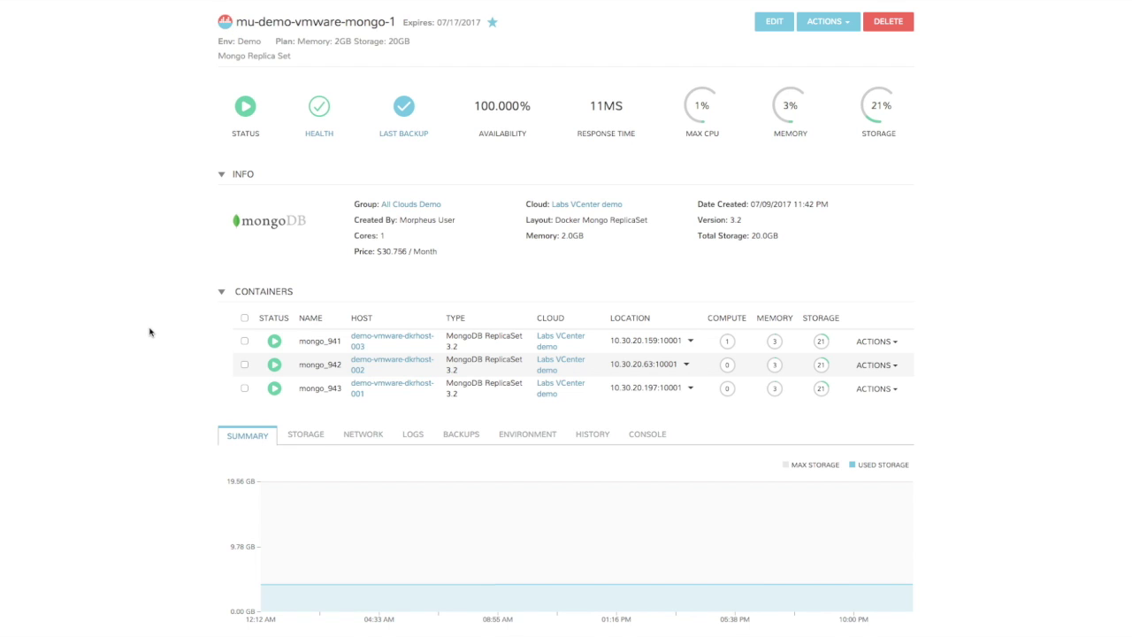
scroll(151, 331, down, 3)
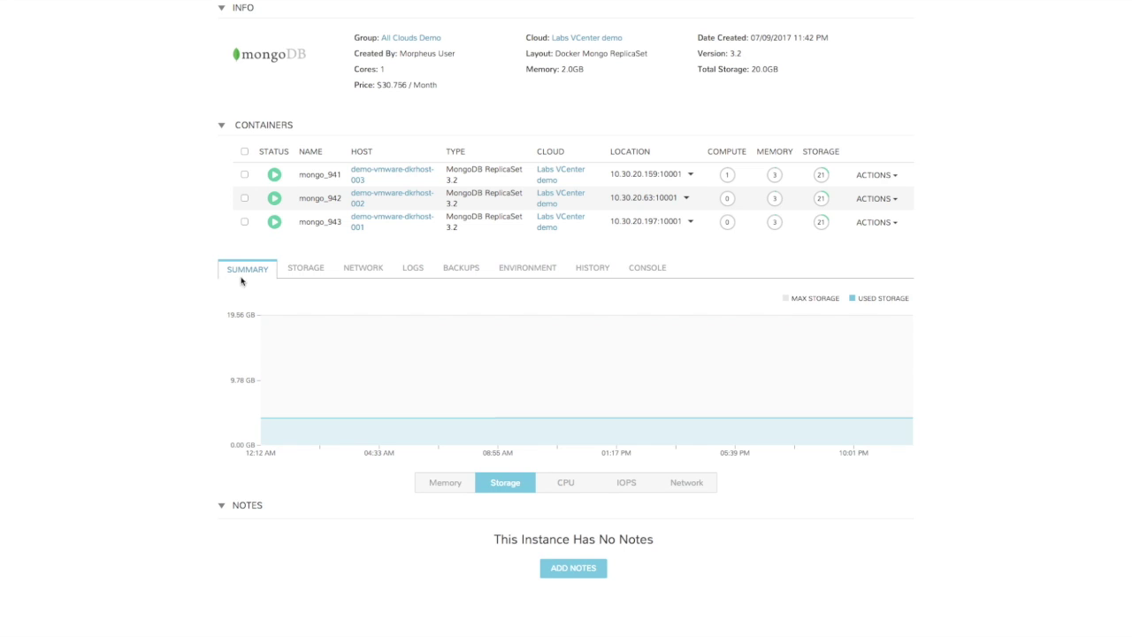
Step: Browse the Storage, Network, Logs, Backups, Environment and History tabs
click(306, 269)
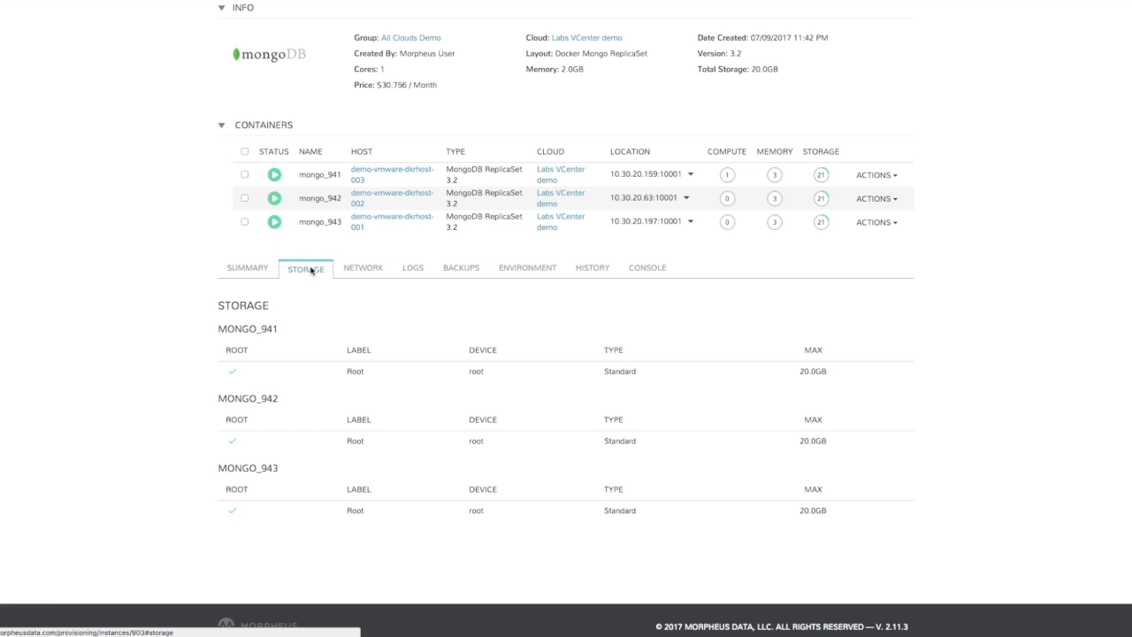
click(370, 273)
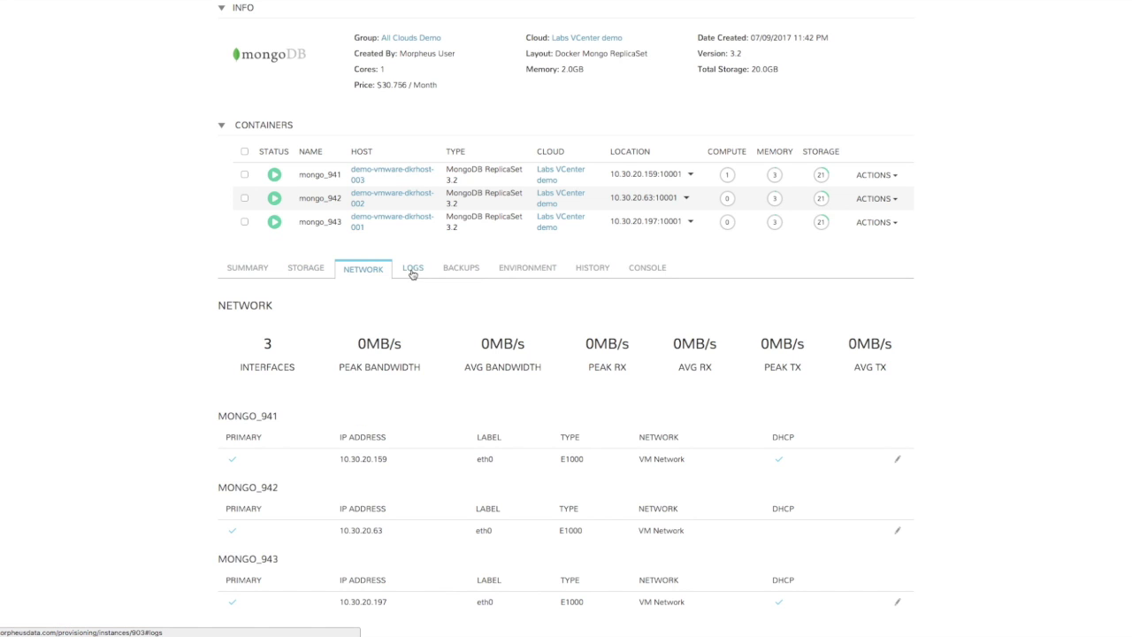
click(412, 271)
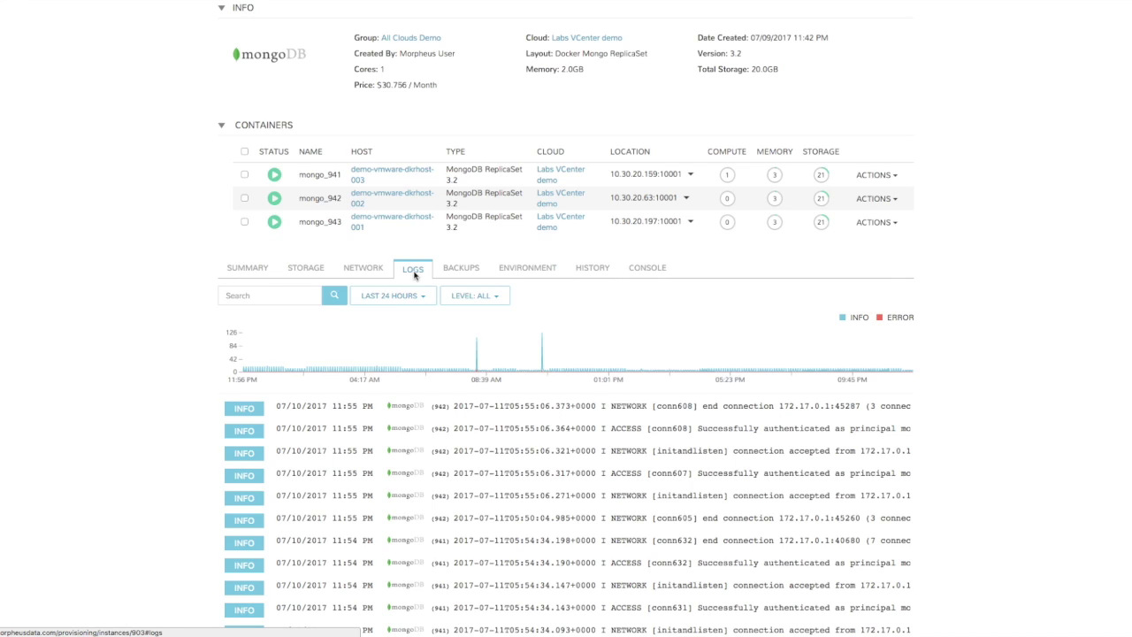
click(471, 270)
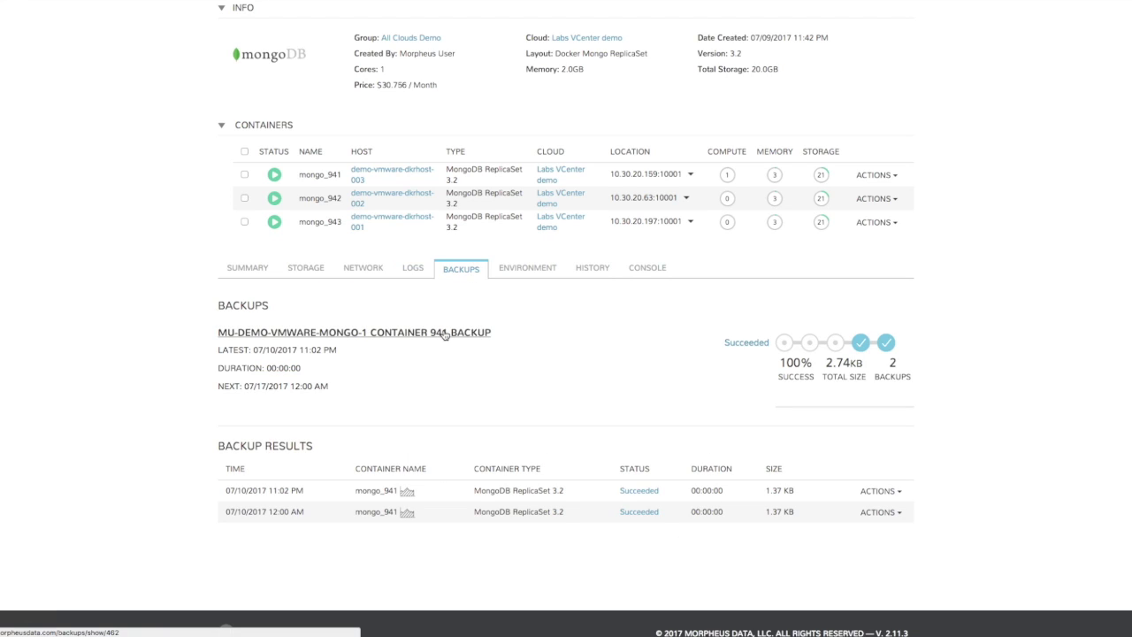
click(528, 268)
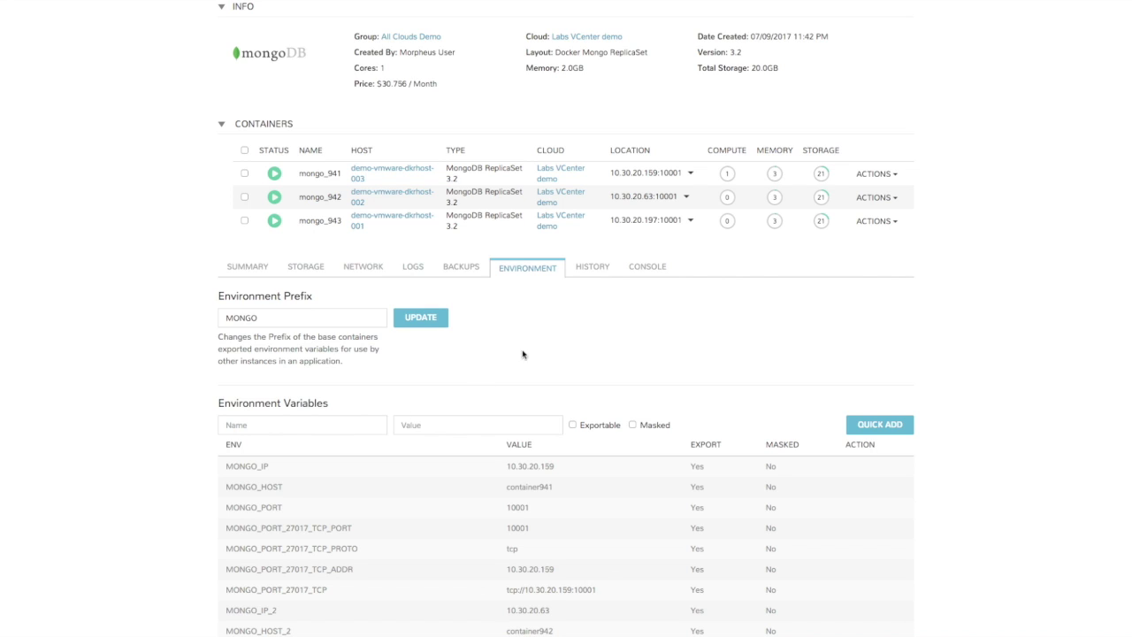
click(600, 267)
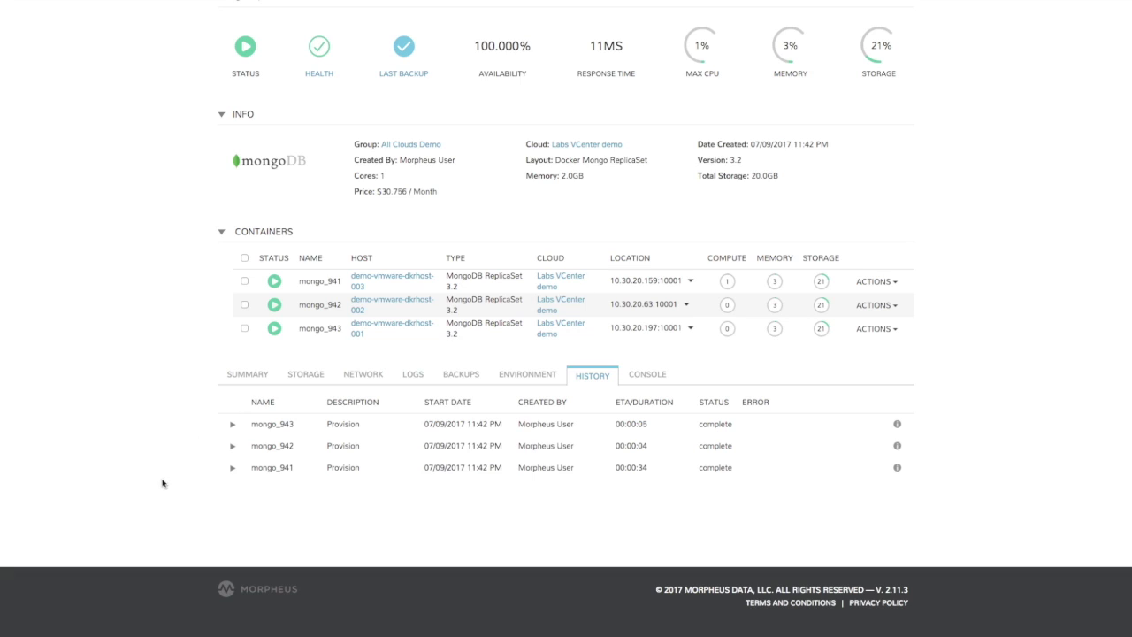
Step: Expand the mongo_941 provision and inspect its prepare resources step detail
click(234, 468)
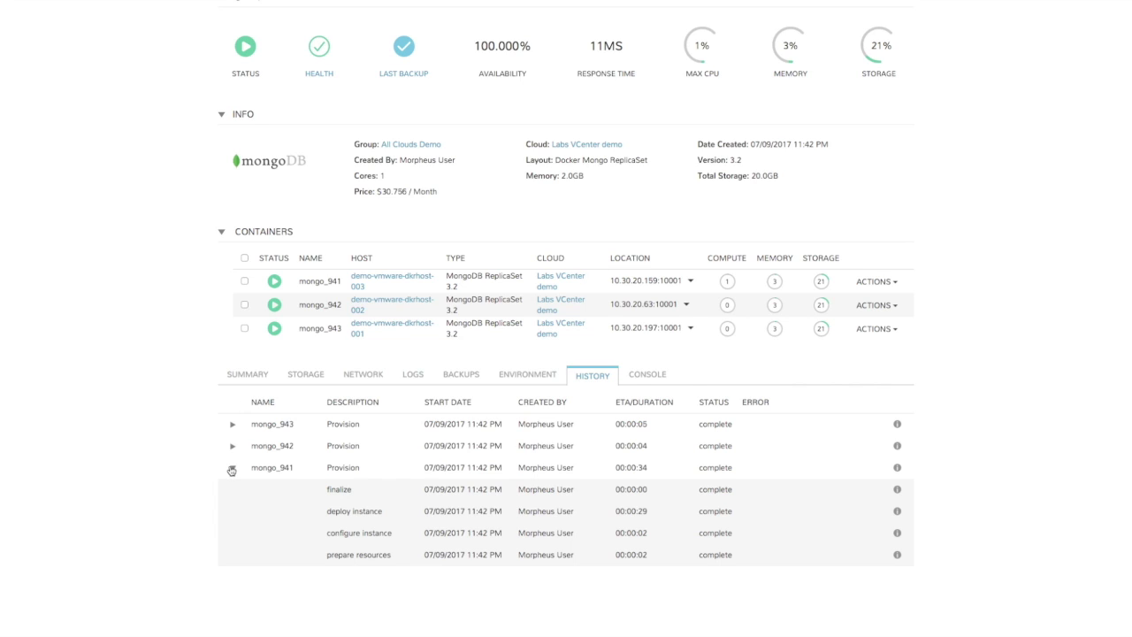
click(897, 556)
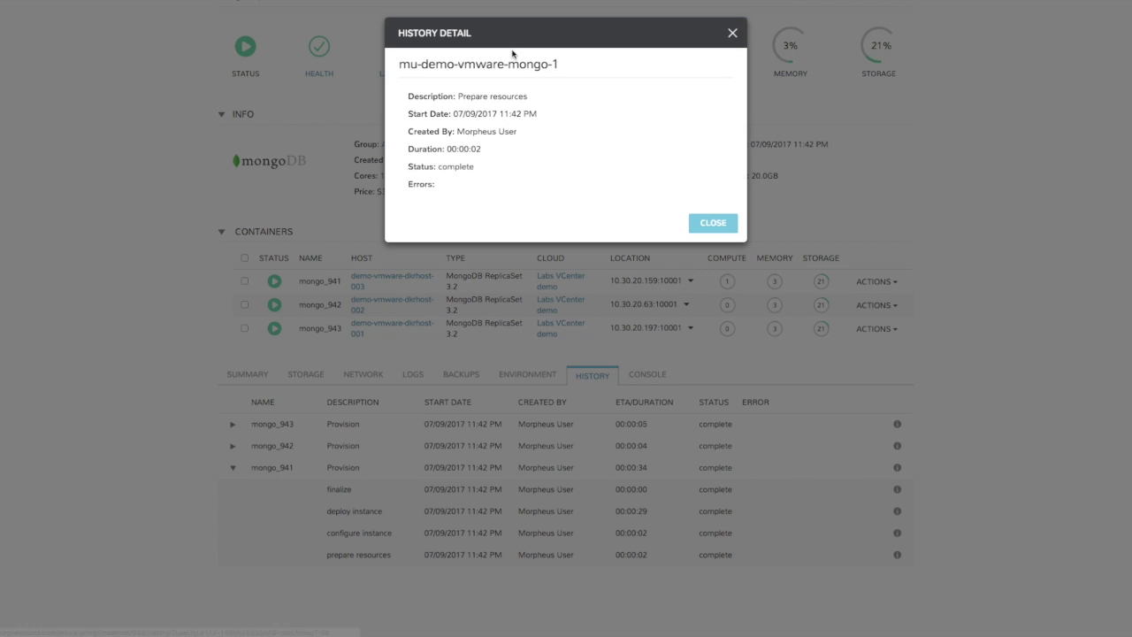
click(732, 34)
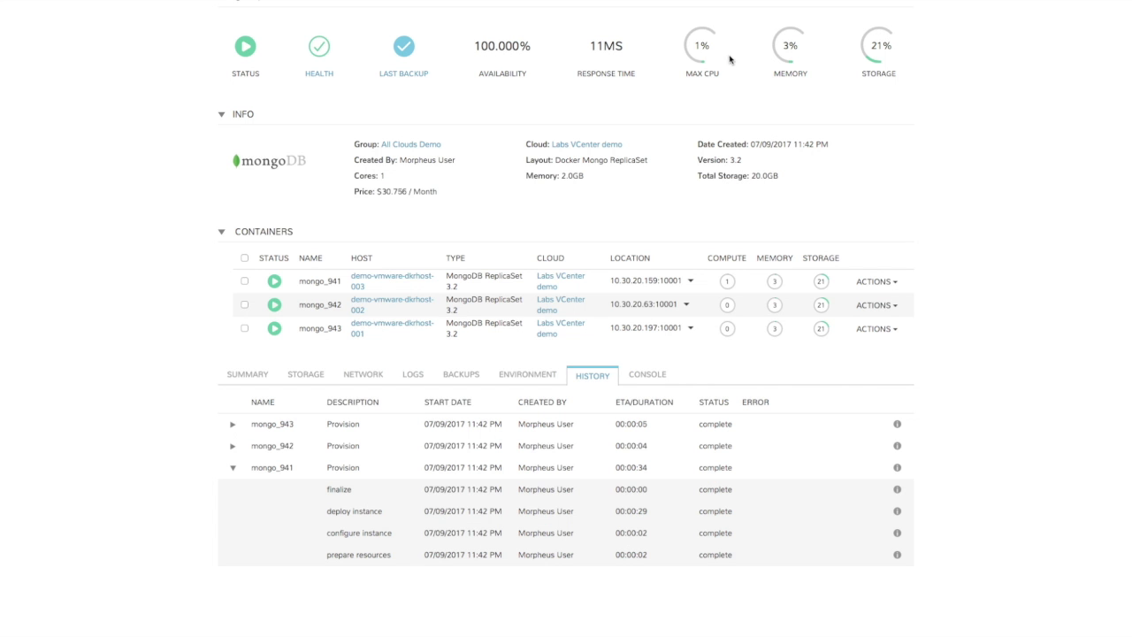
click(659, 375)
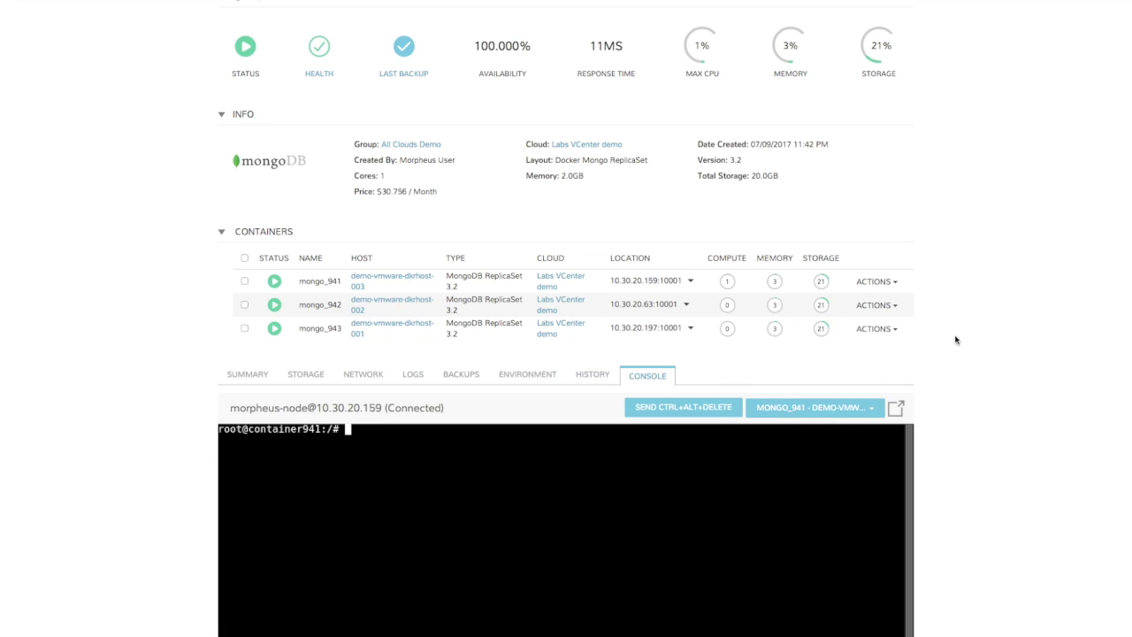
Step: Connect the console to mongo_943 and pop it out into its own window
scroll(955, 340, down, 1)
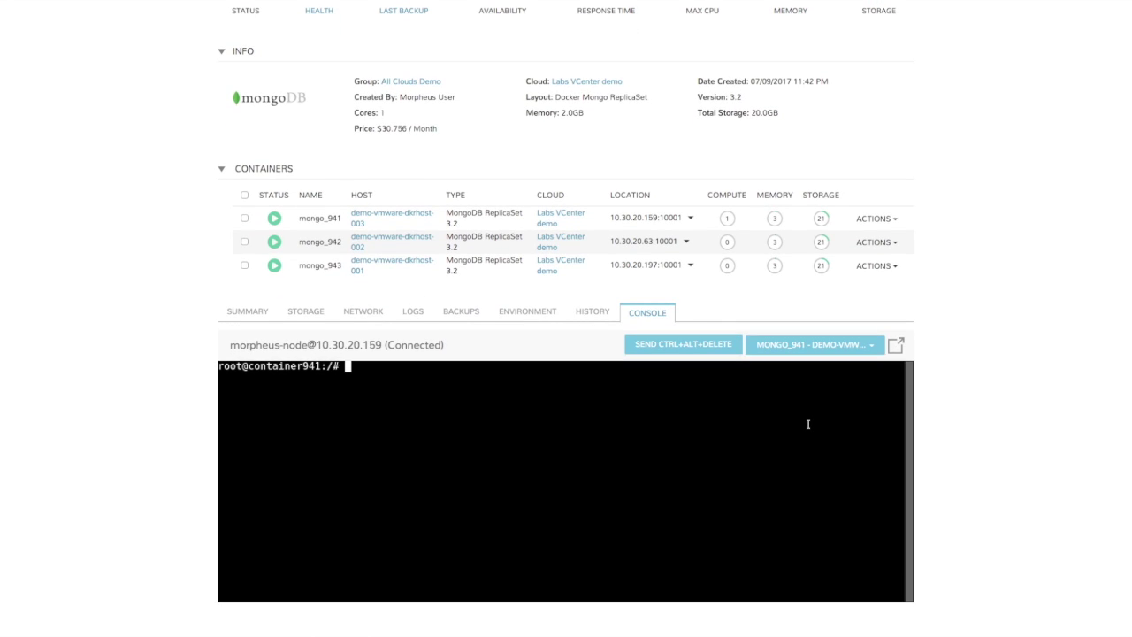
click(830, 346)
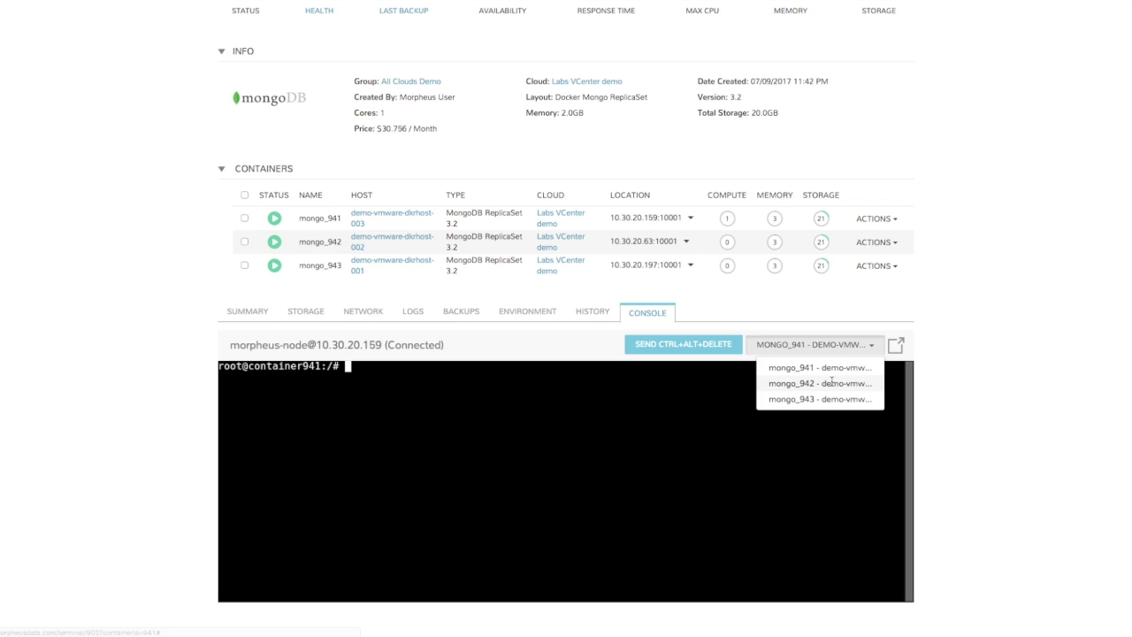
click(827, 399)
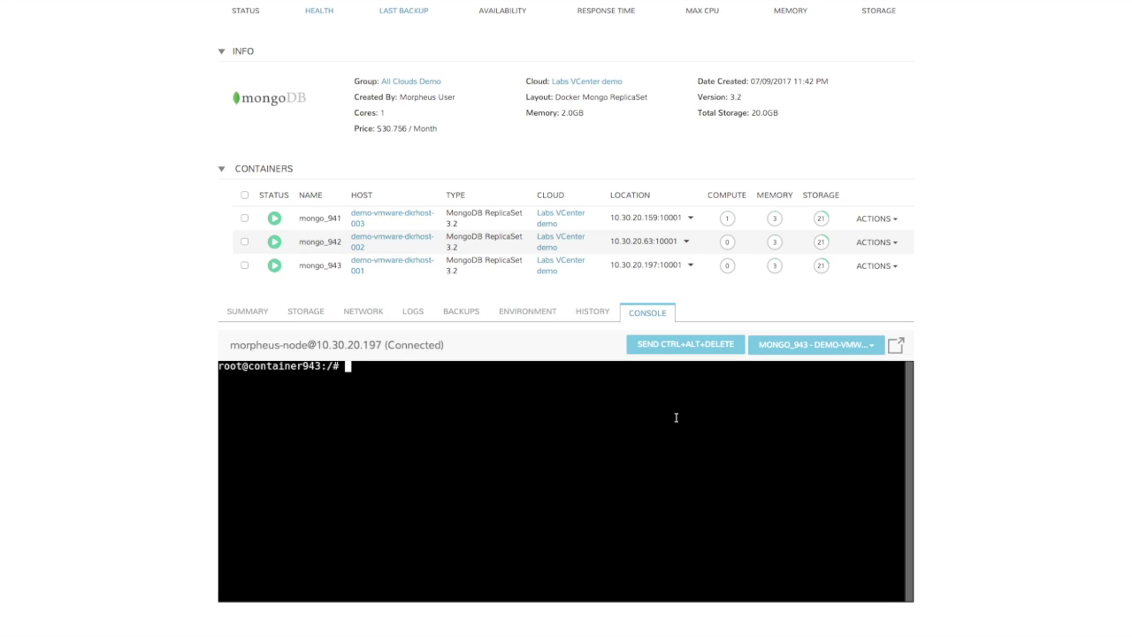
click(895, 347)
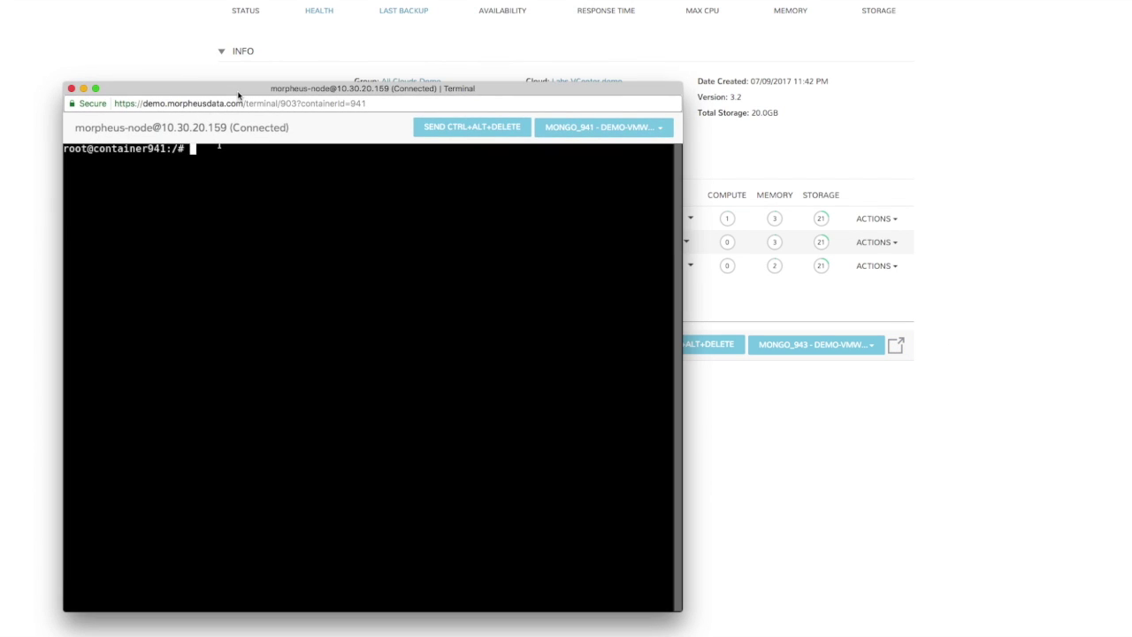
click(831, 380)
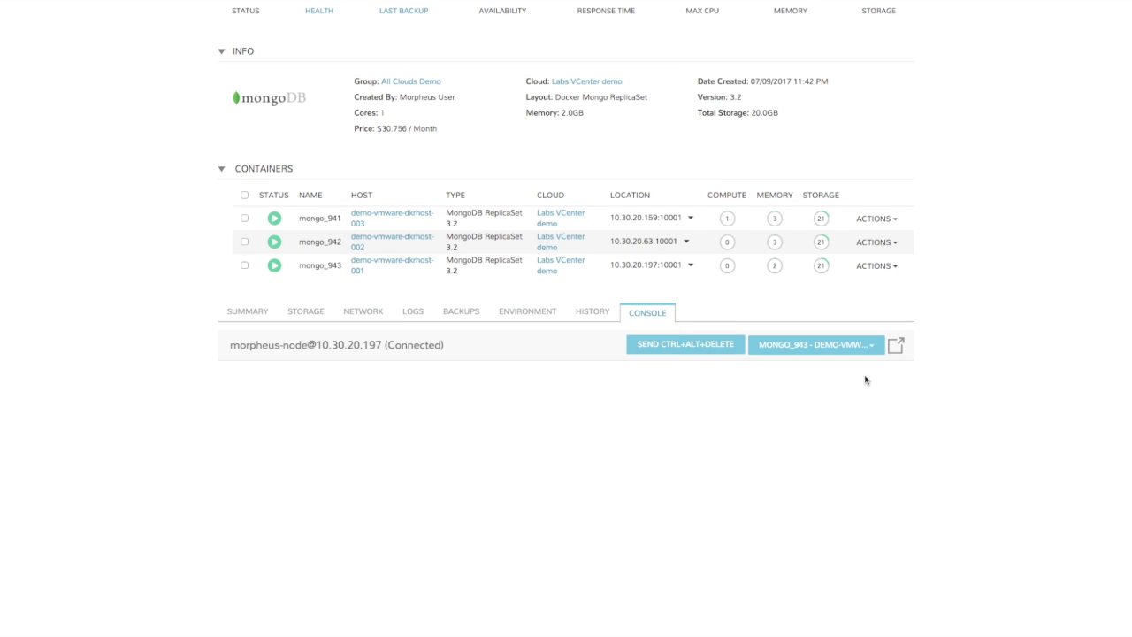
Step: Switch the console to mongo_942 and move the separate terminal window out of the way
click(855, 352)
click(858, 383)
click(896, 345)
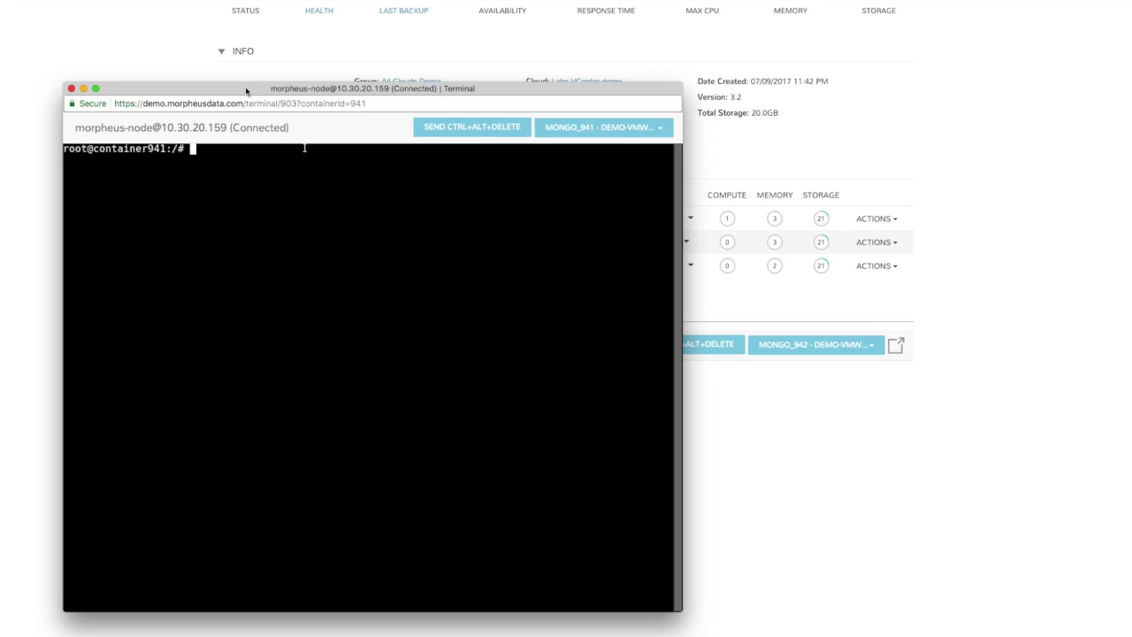
drag(246, 91, 650, 89)
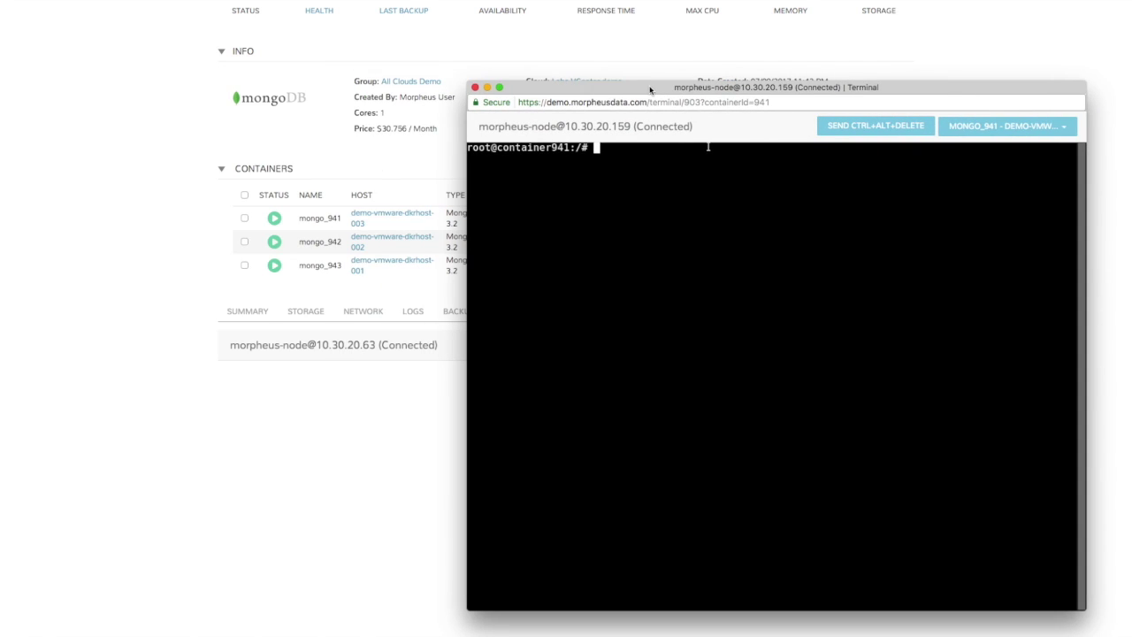
drag(650, 90, 607, 475)
click(80, 349)
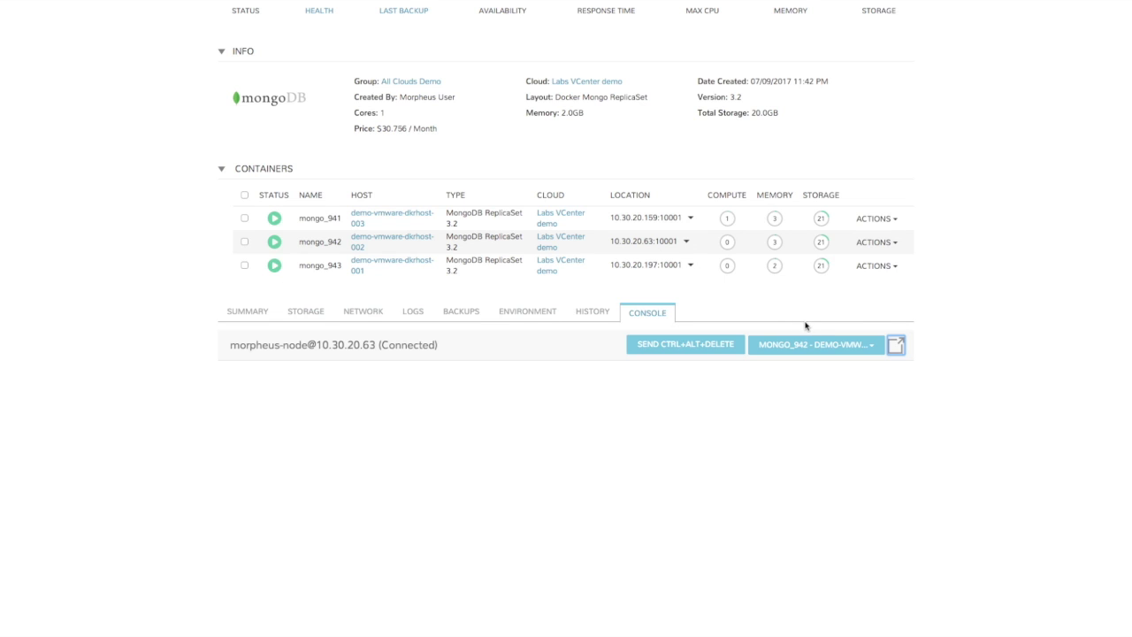
Step: Reconnect the console to mongo_941 and return to the instance summary
click(836, 344)
click(834, 371)
scroll(123, 273, down, 1)
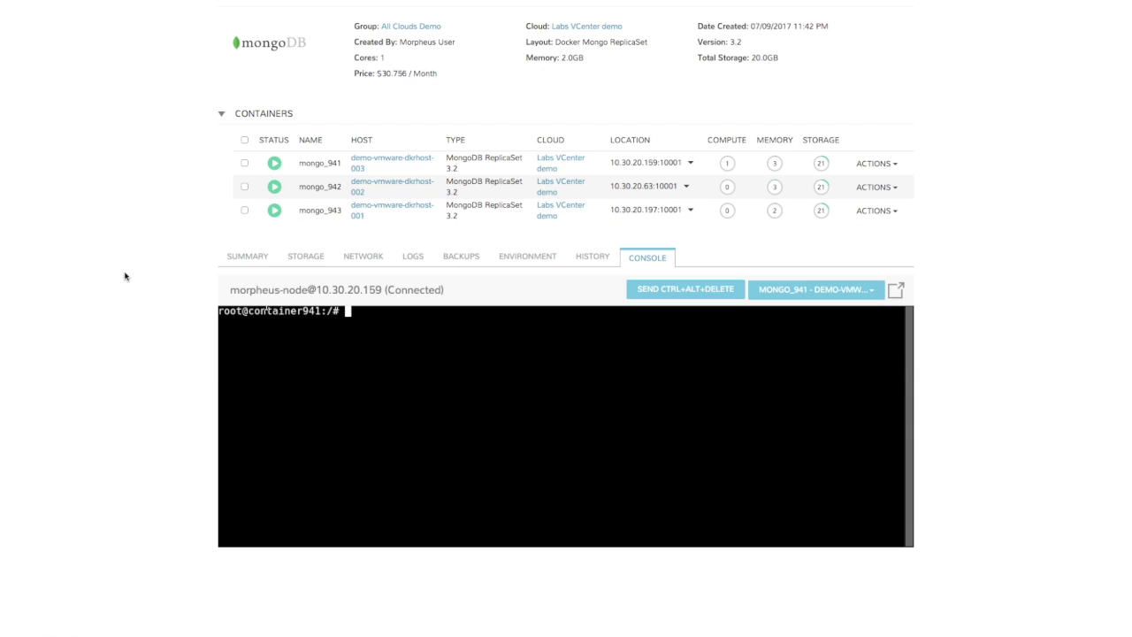
click(247, 257)
Step: Scroll down to the Notes section and start a new note with ADD NOTES
scroll(180, 298, down, 3)
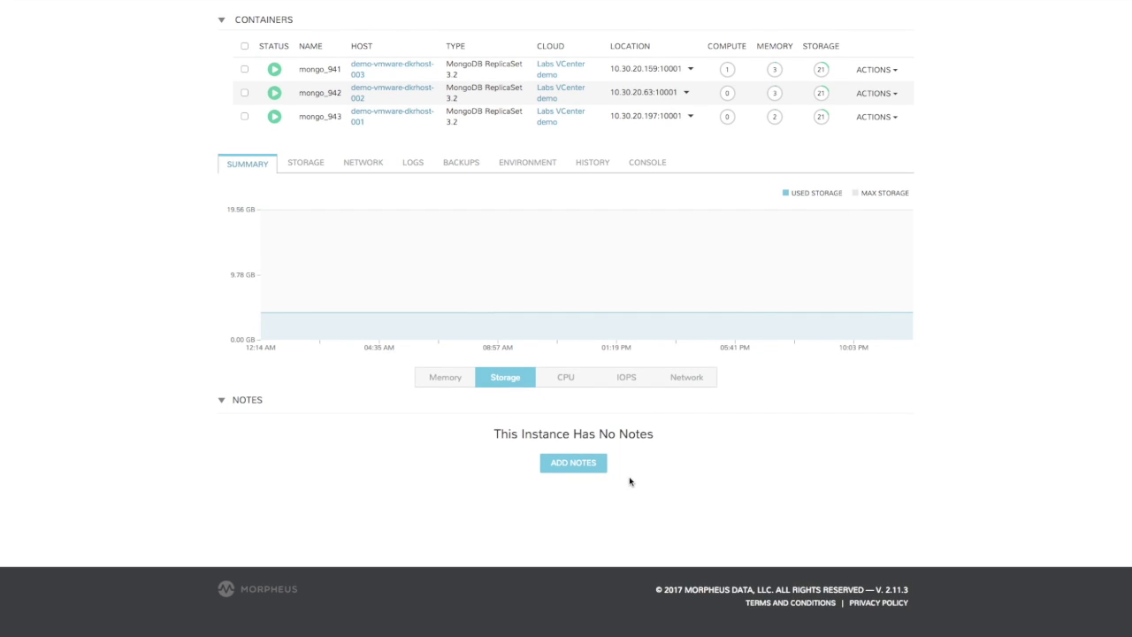
click(586, 463)
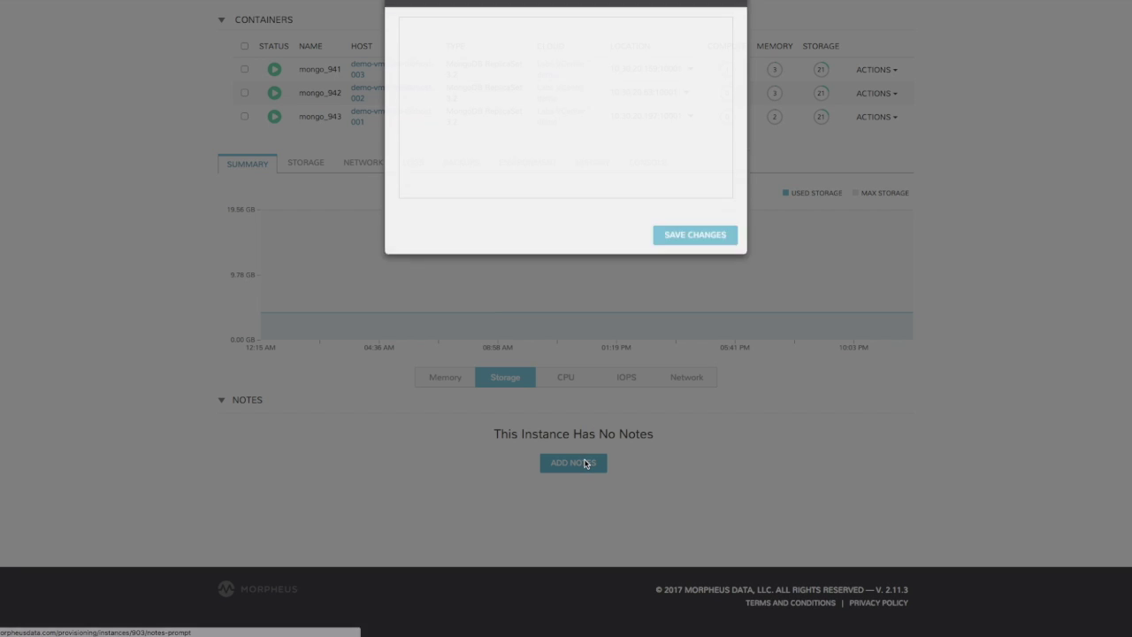